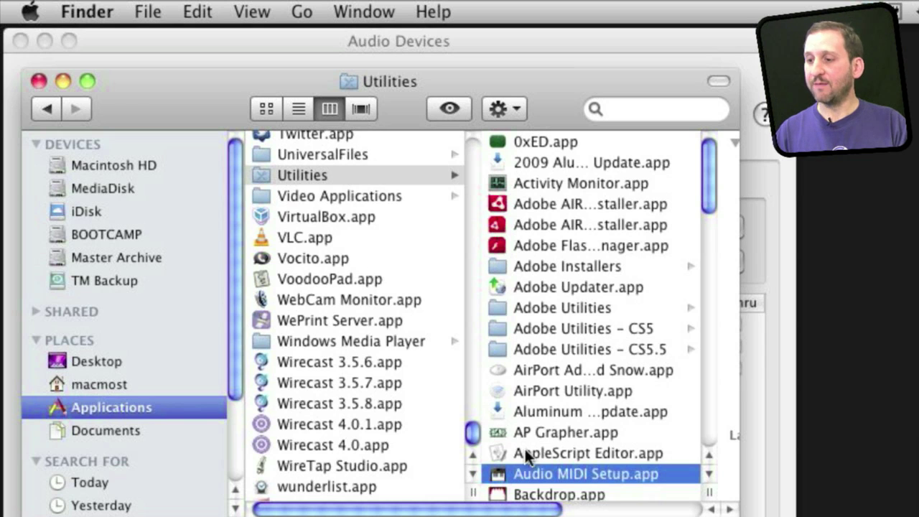
Open Audio MIDI Setup.app from Finder's Applications > Utilities folder
left_click(227, 40)
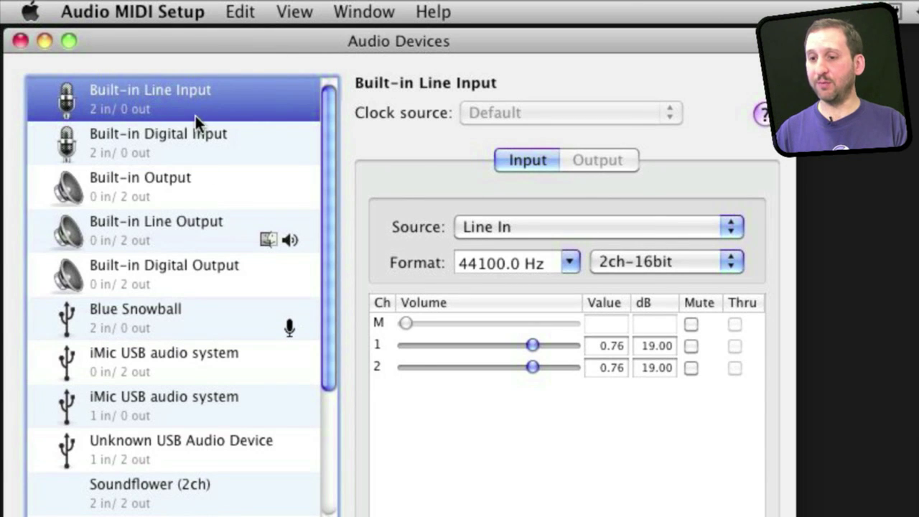
Inspect Blue Snowball, the input iMic and Unknown USB Audio Device, then add an Aggregate Device
left_click(159, 318)
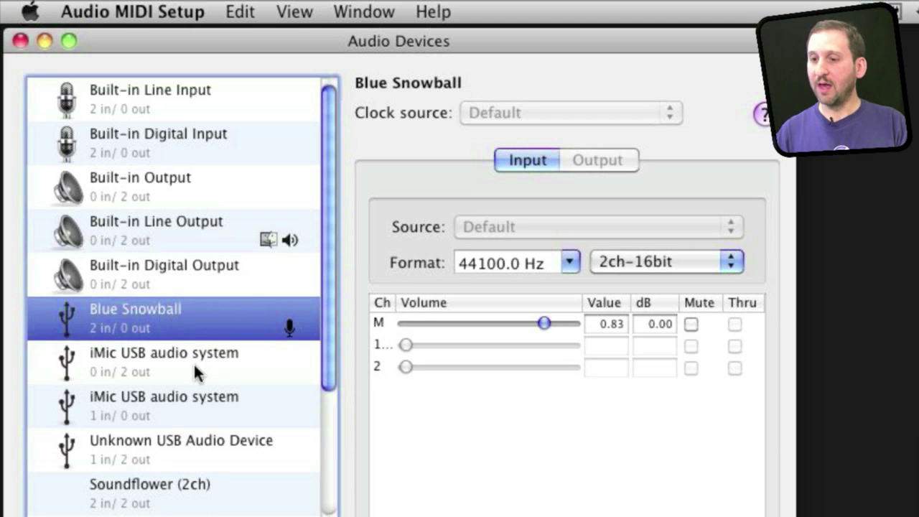
left_click(165, 413)
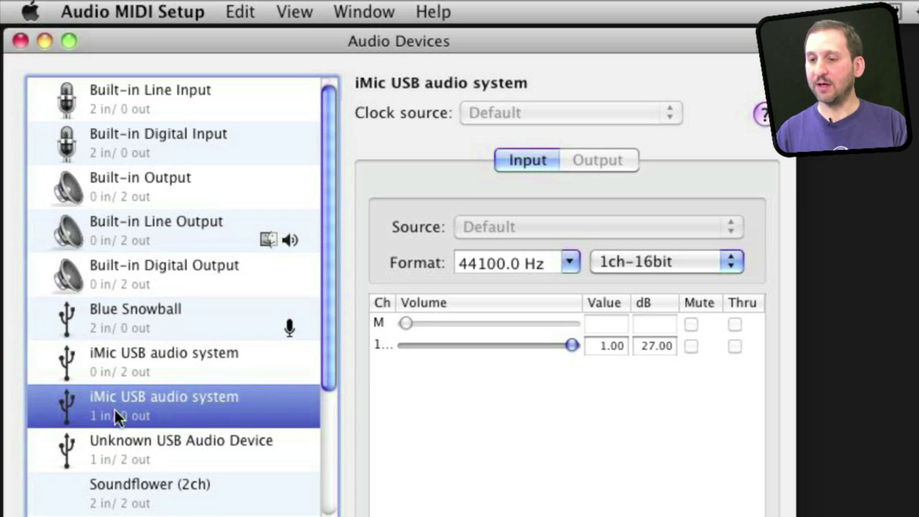
left_click_drag(326, 350, 331, 432)
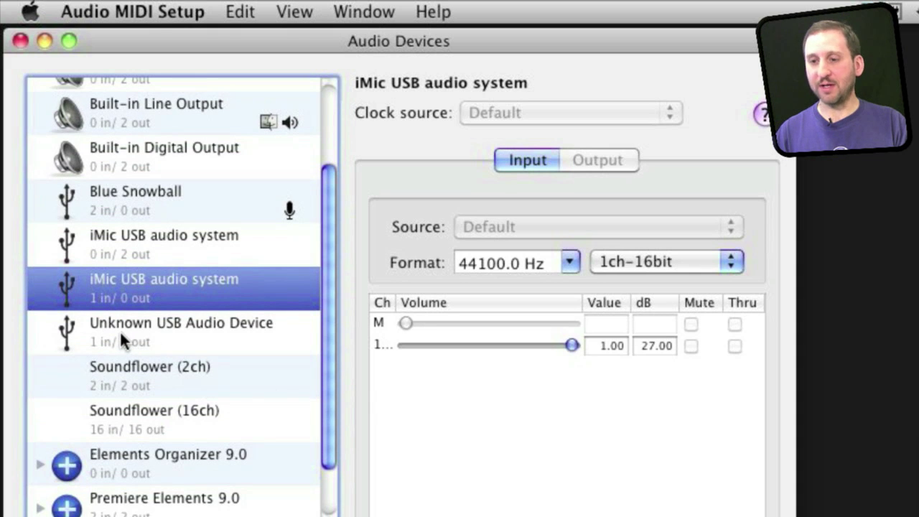
left_click(150, 334)
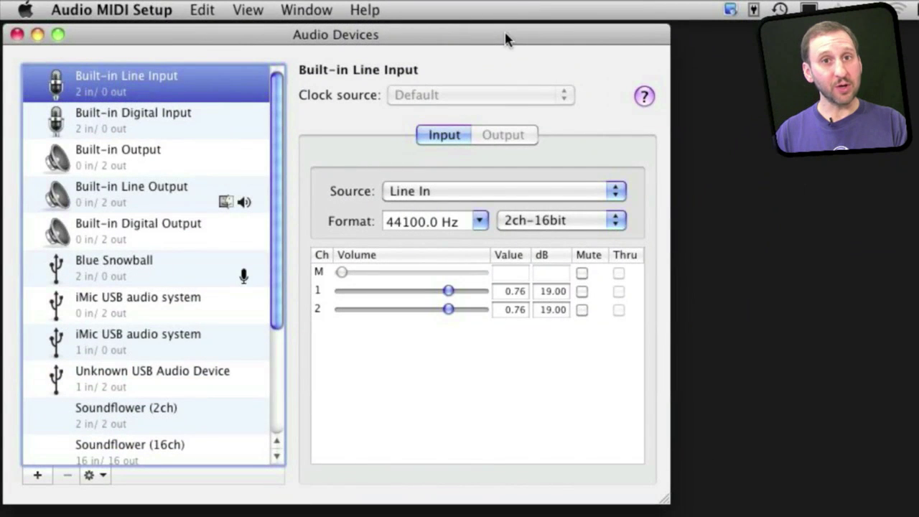
left_click(37, 475)
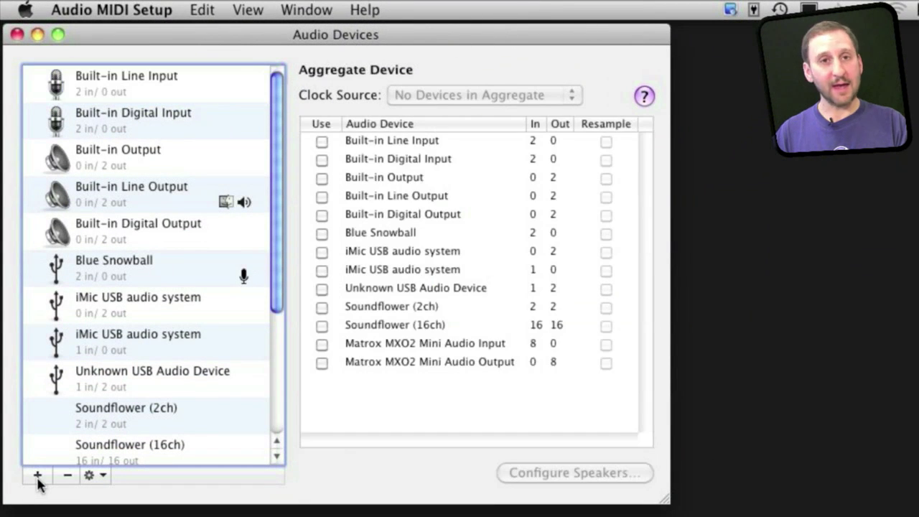
Tick Use for Blue Snowball, the 1-in iMic and Unknown USB Audio Device
left_click_drag(277, 264, 279, 447)
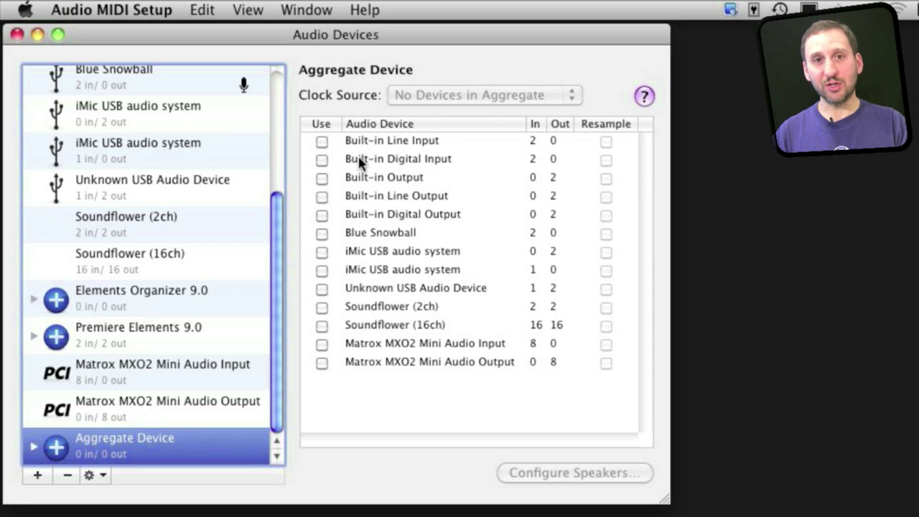
left_click(322, 234)
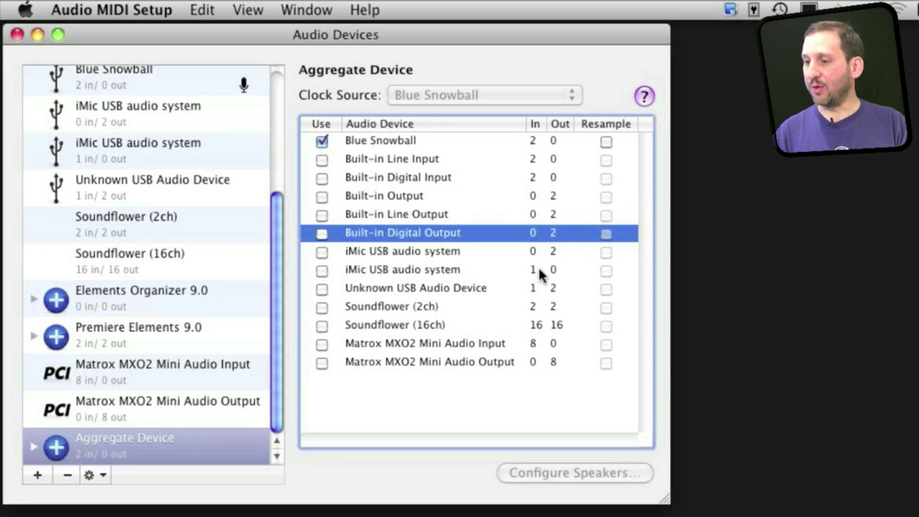
left_click(322, 271)
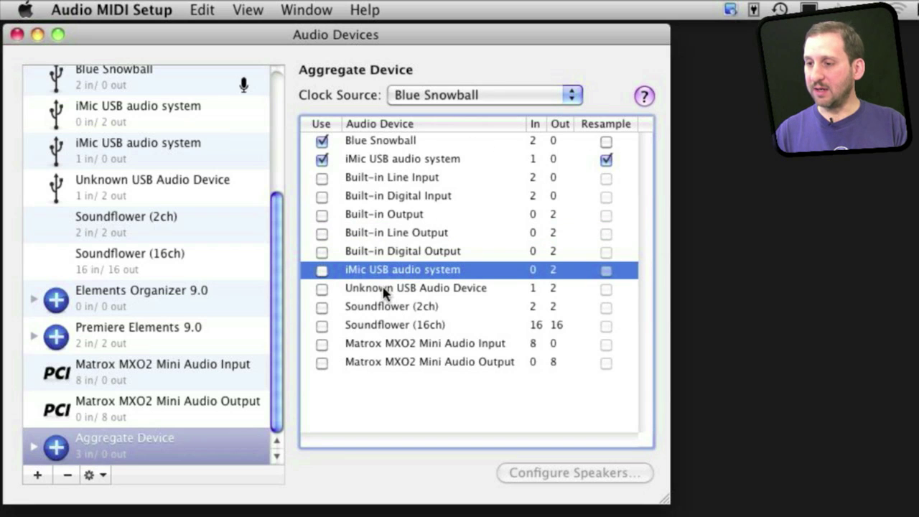
left_click(322, 289)
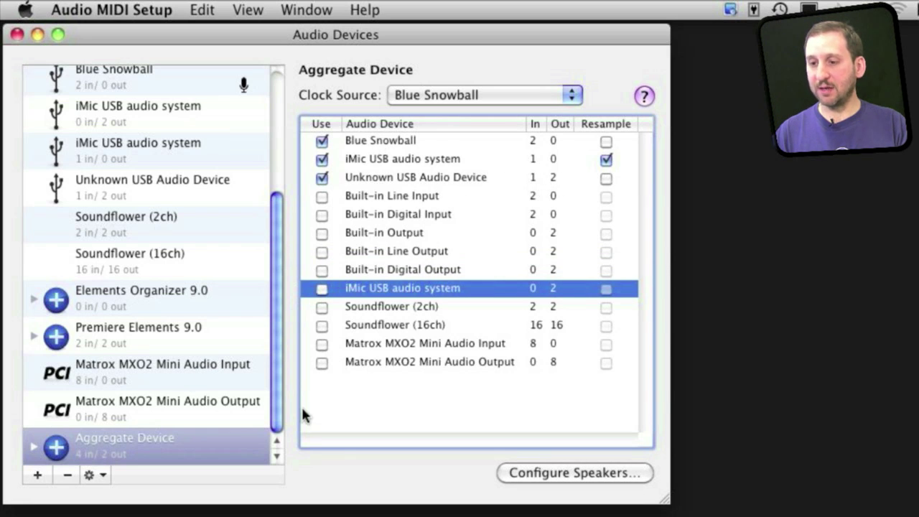
Expand the Aggregate Device and scroll through its three member microphones
left_click(34, 447)
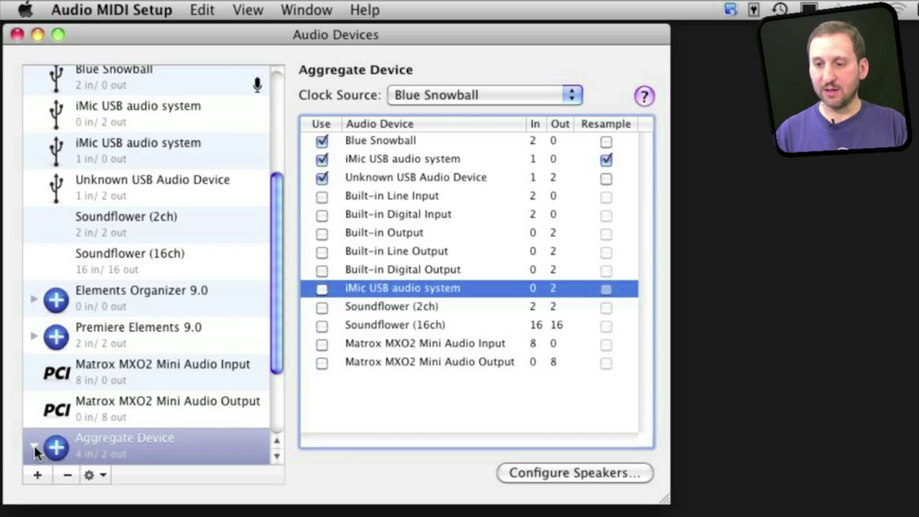
left_click_drag(276, 359, 281, 483)
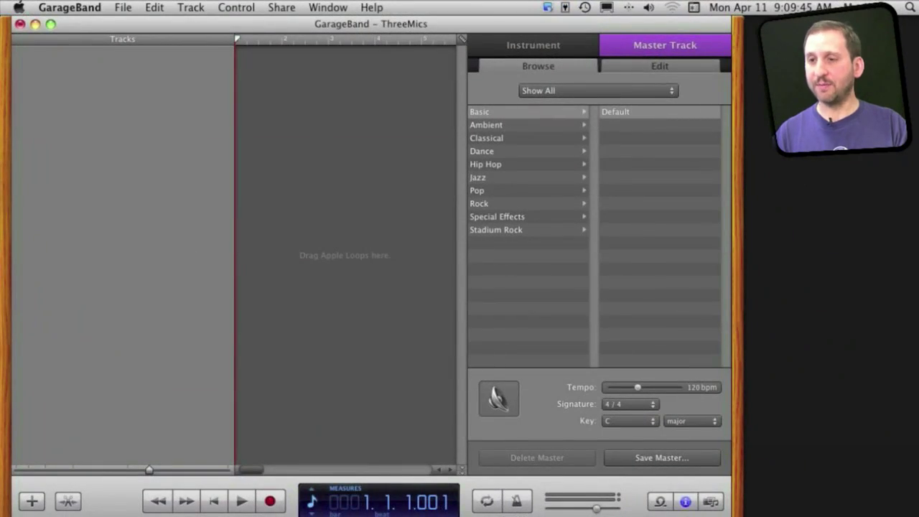
Set GarageBand's Audio/MIDI input to Aggregate Device, then add a Real Instrument track
left_click(69, 7)
left_click(76, 48)
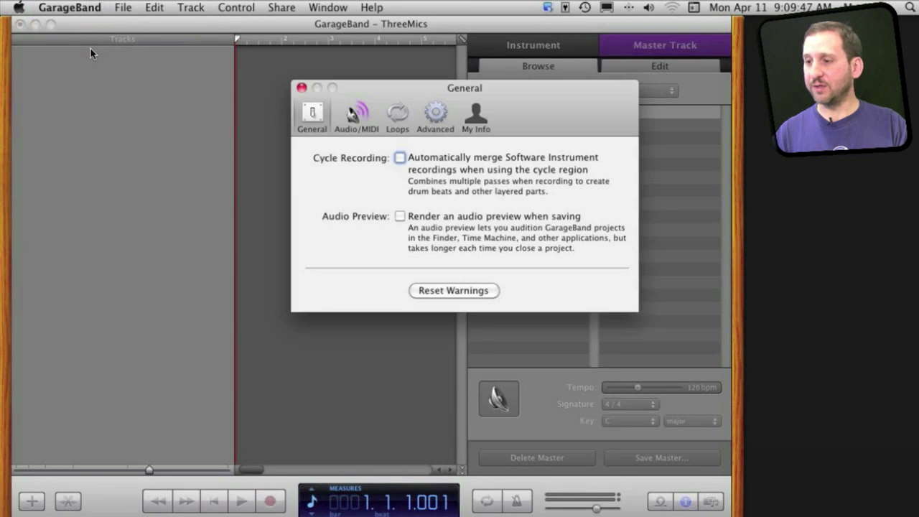
left_click(353, 116)
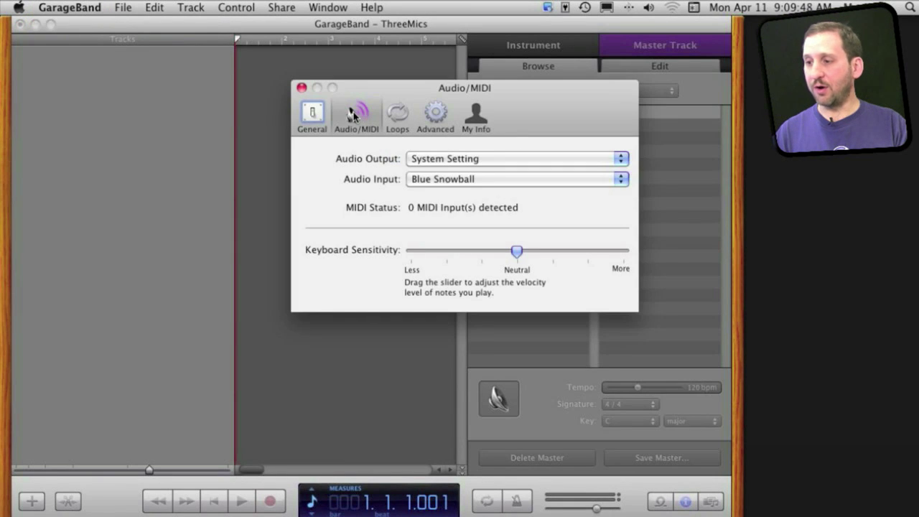
left_click(445, 179)
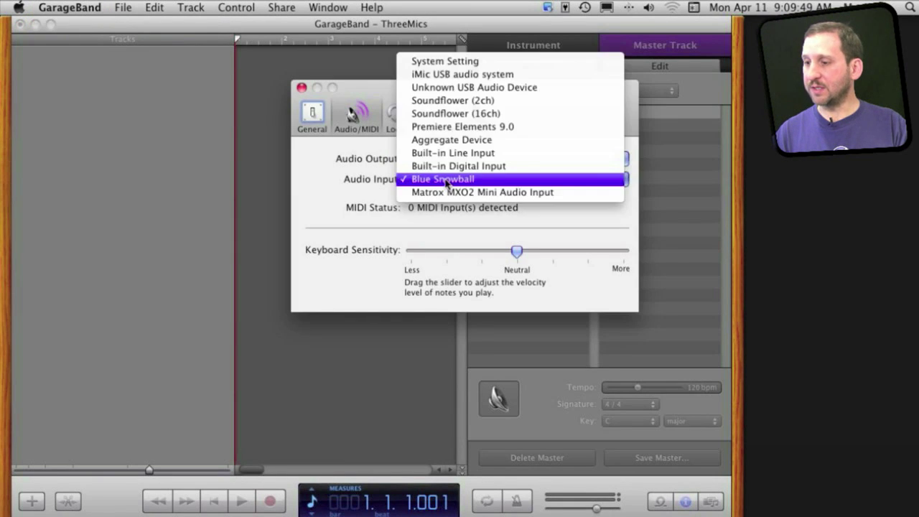
left_click(449, 140)
left_click(553, 208)
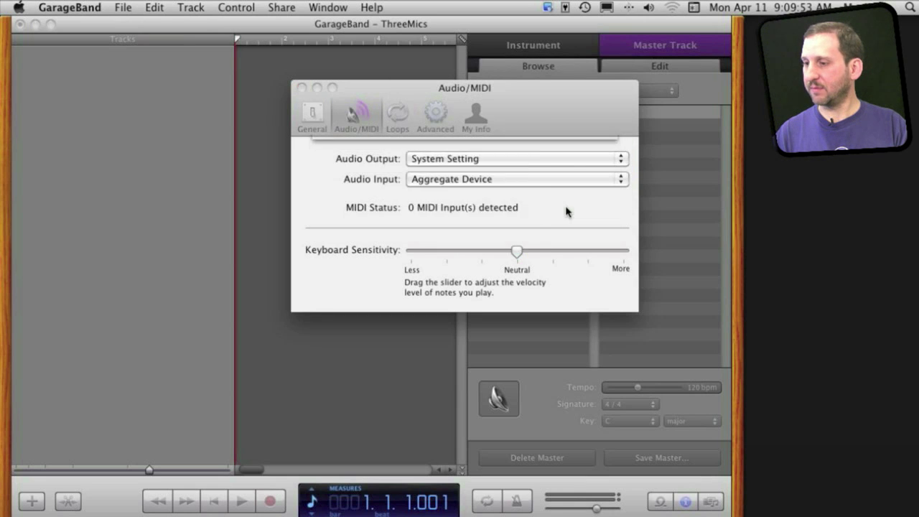
left_click(301, 88)
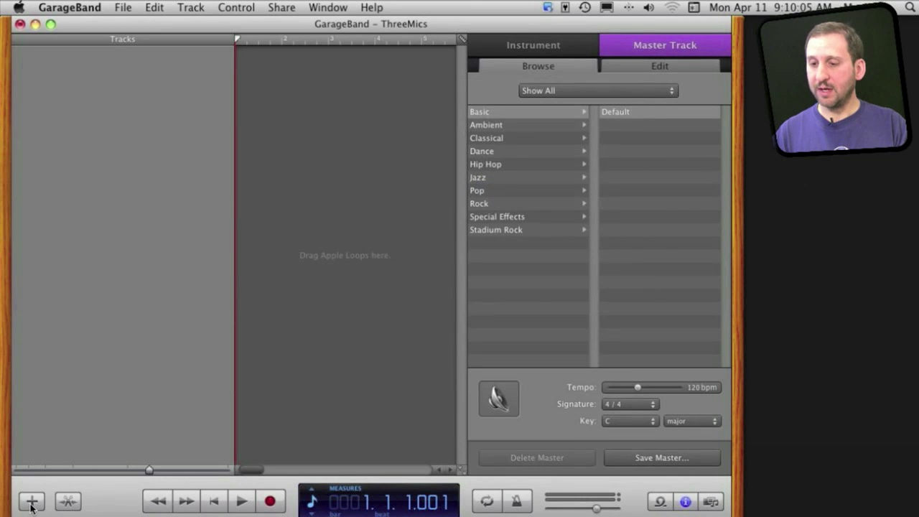
left_click(31, 502)
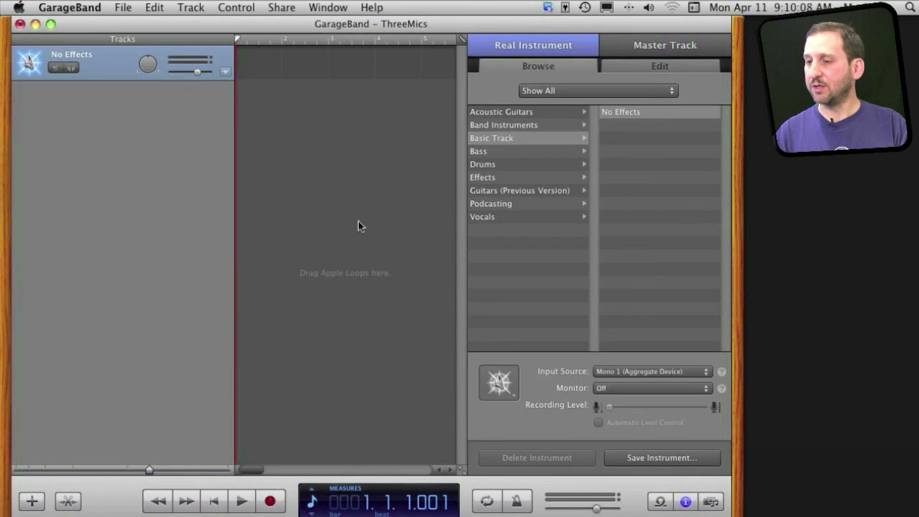
Add two more Real Instrument tracks so the project has three
left_click(36, 501)
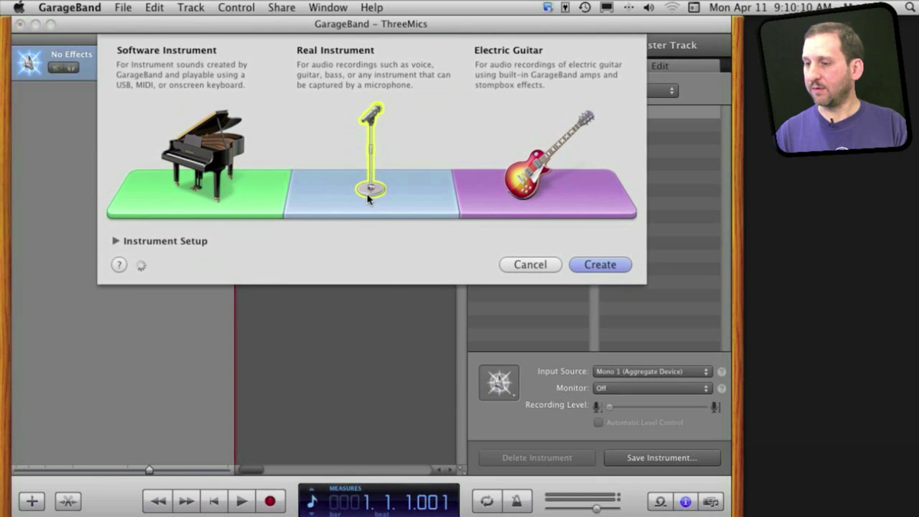
key("Escape")
left_click(31, 501)
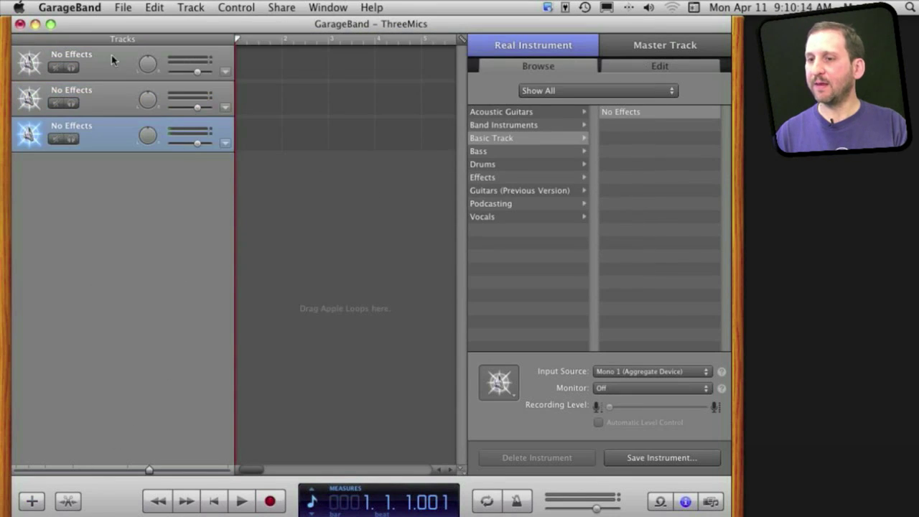
Set the first track's input source to Stereo 1/2
left_click(110, 59)
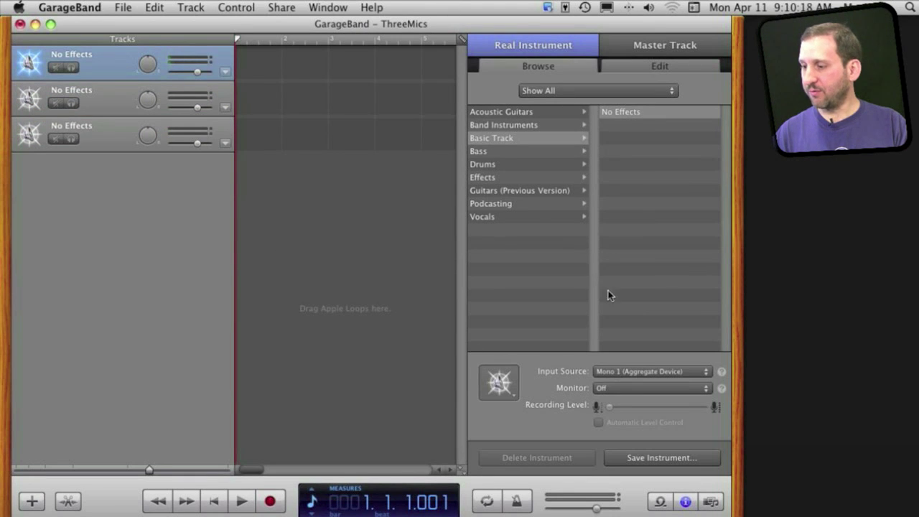
left_click(623, 372)
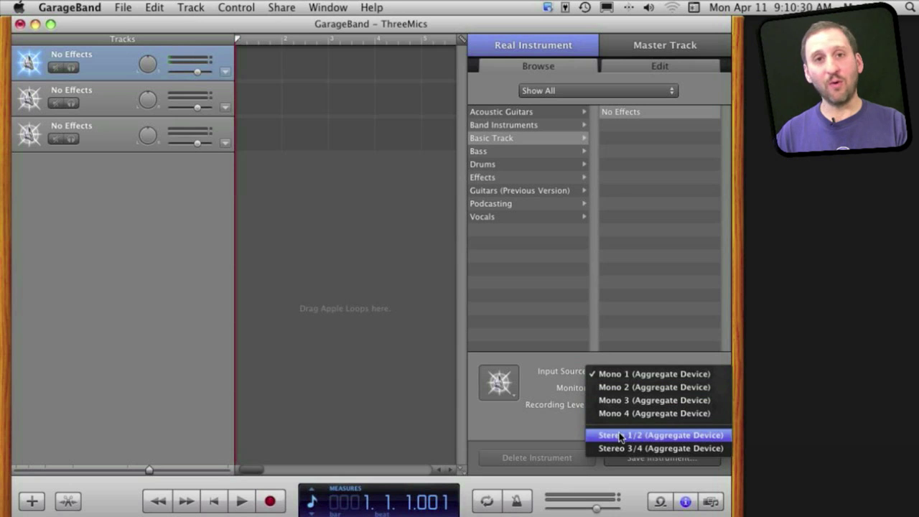
left_click(654, 435)
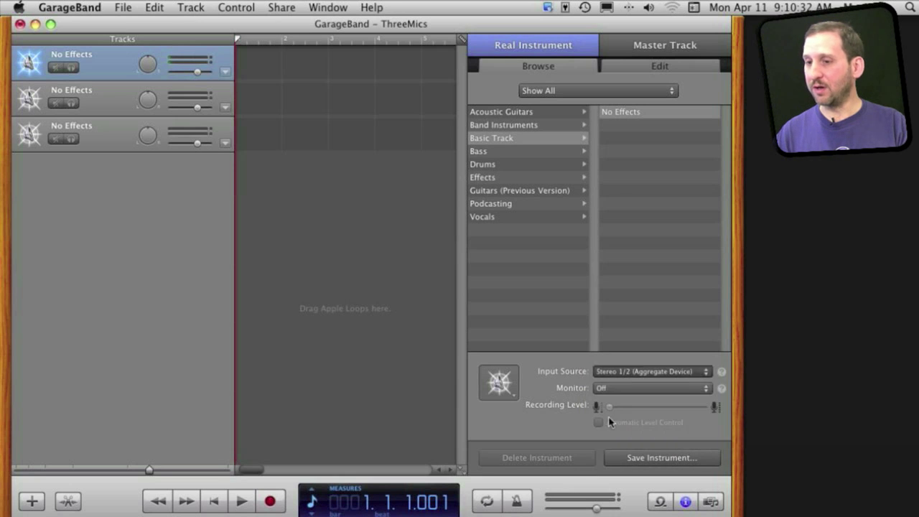
Set the third track's input source to Mono 4 (Aggregate Device)
left_click(125, 109)
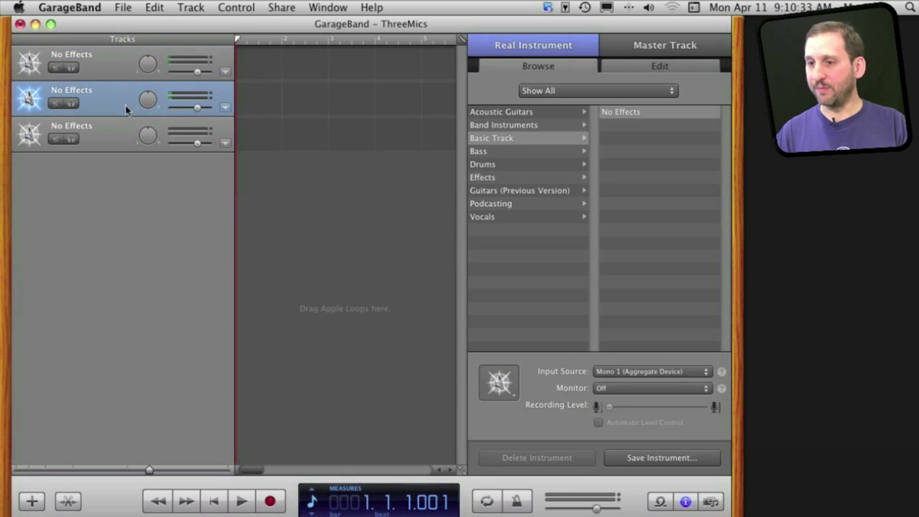
left_click(632, 373)
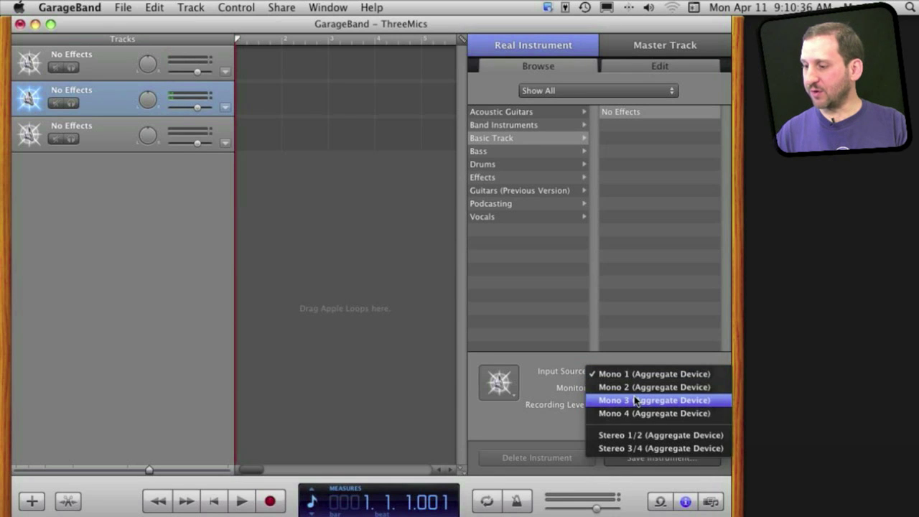
left_click(77, 135)
left_click(77, 134)
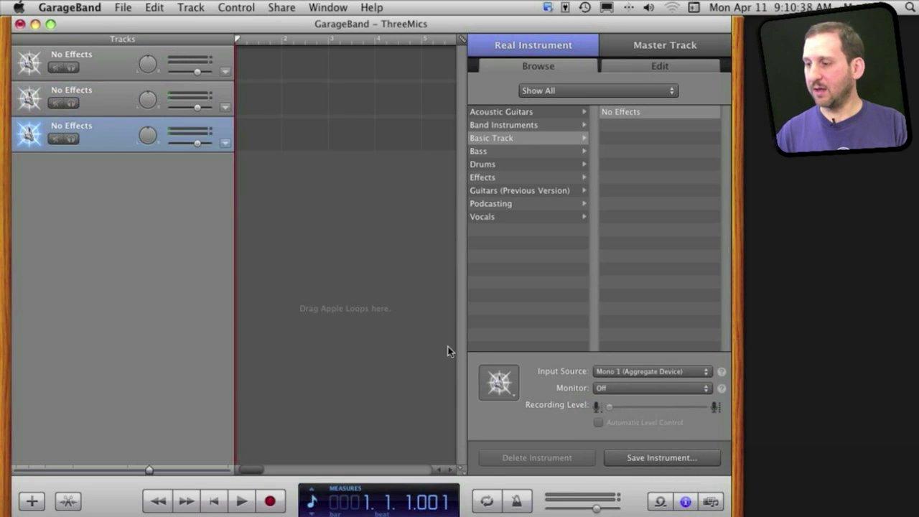
left_click(652, 372)
left_click(650, 413)
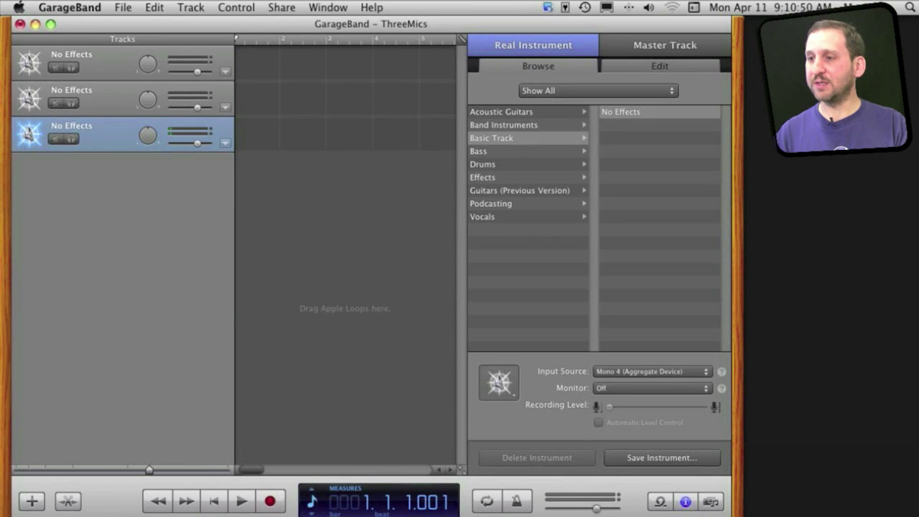
Choose Enable Multitrack Recording from the Track menu
left_click(199, 7)
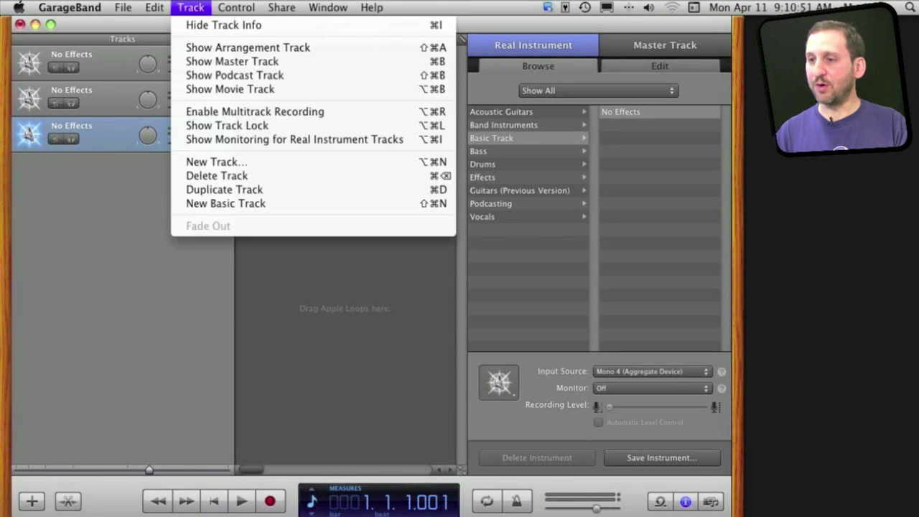
left_click(215, 116)
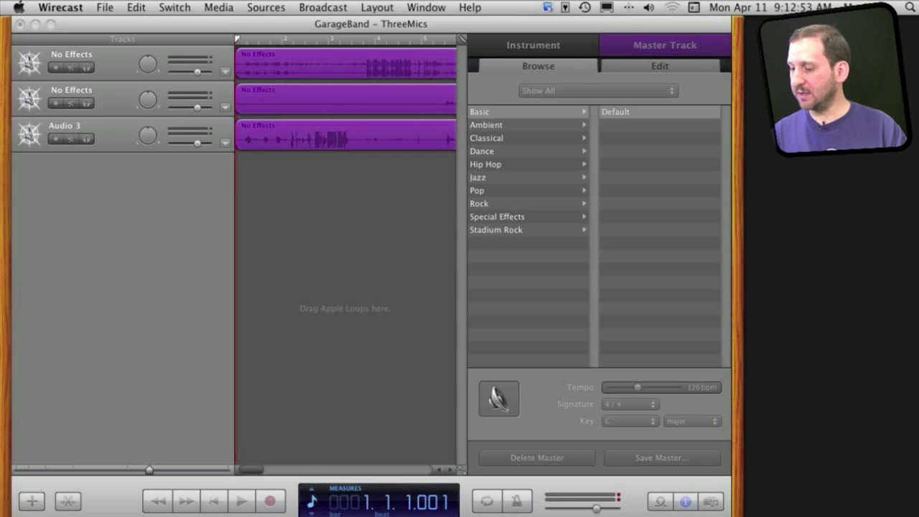
Back in Audio MIDI Setup, uncheck Resample for the iMic USB audio system
key("super+Tab")
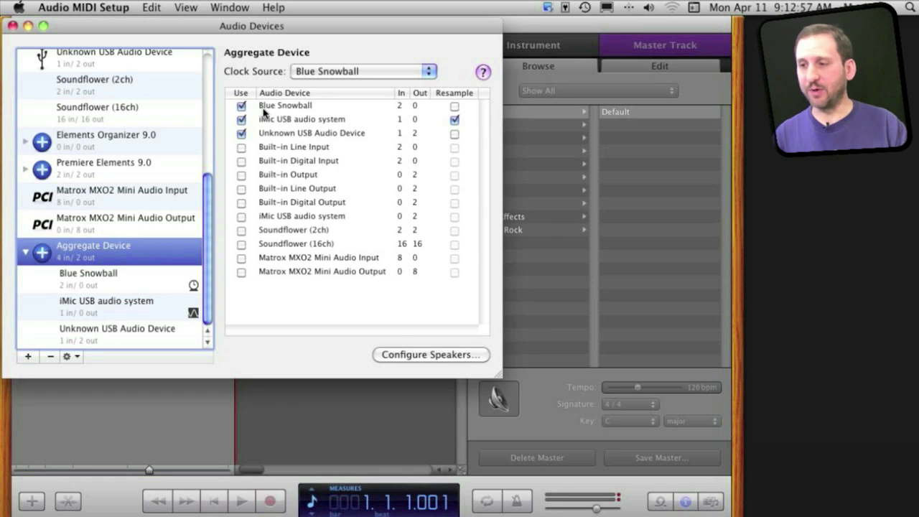
left_click(455, 120)
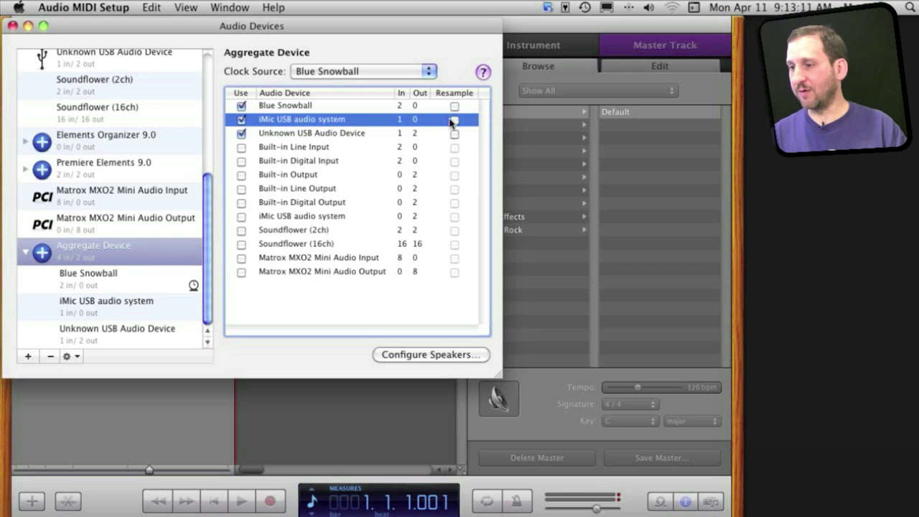
left_click(111, 277)
Set Blue Snowball's input format to 48000.0 Hz
left_click(115, 302)
left_click(119, 339)
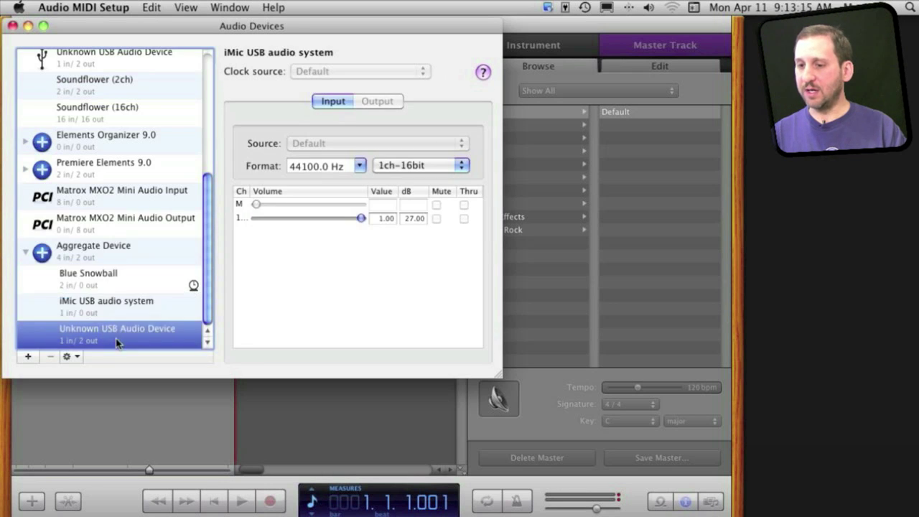
left_click(122, 307)
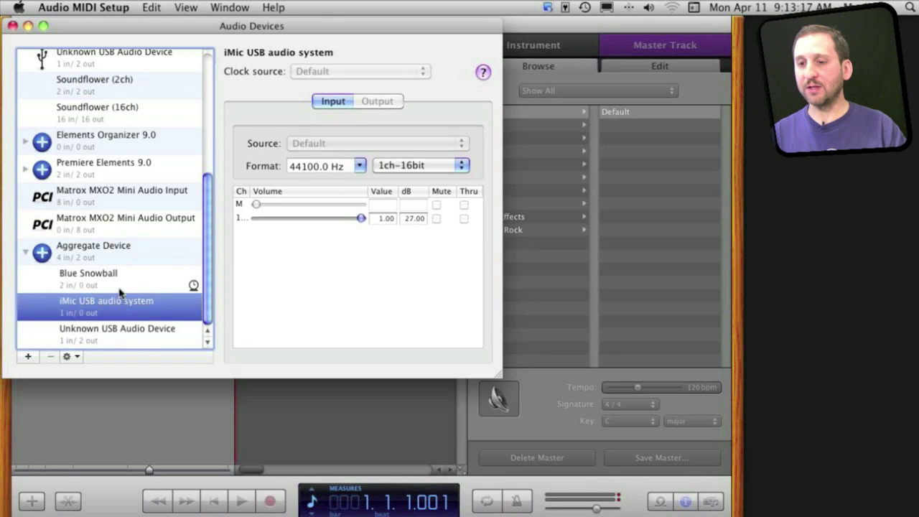
left_click(118, 290)
left_click(359, 167)
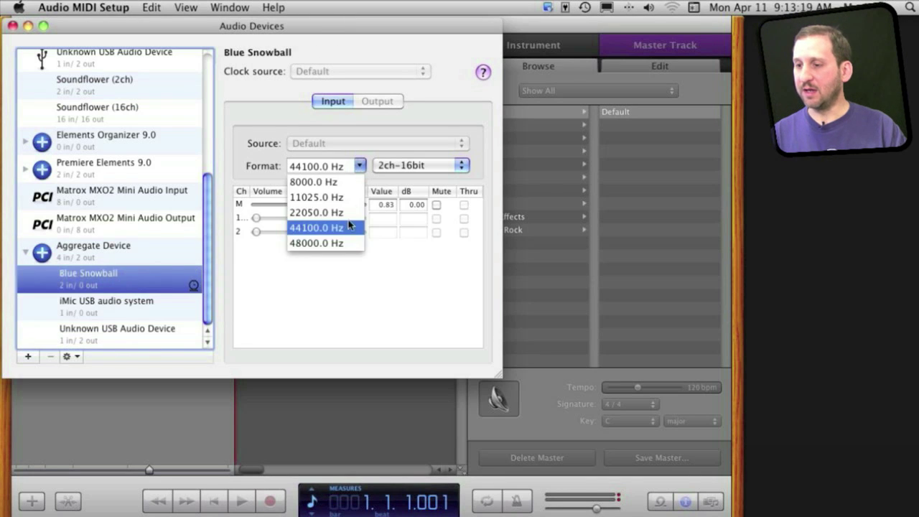
left_click(342, 244)
Keep the iMic and Unknown USB Audio Device at 44100.0 Hz, then reselect Aggregate Device
left_click(108, 306)
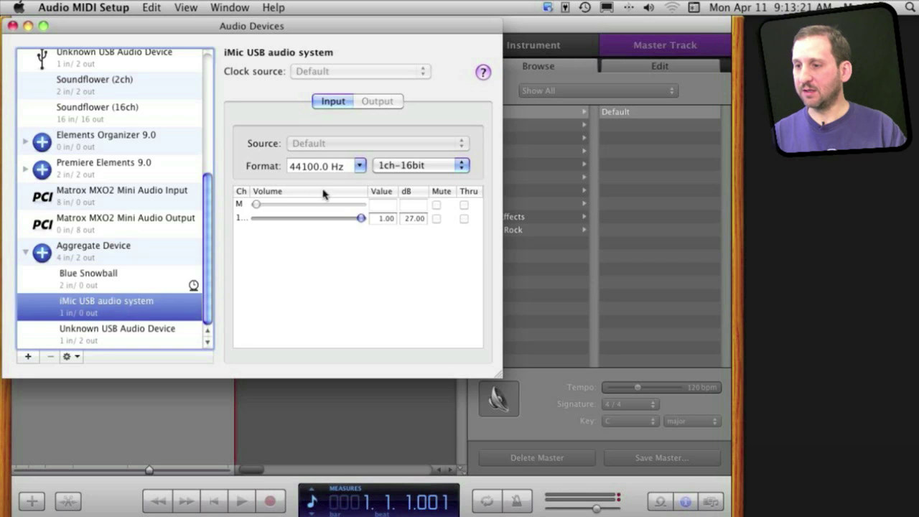
left_click(359, 167)
left_click(346, 330)
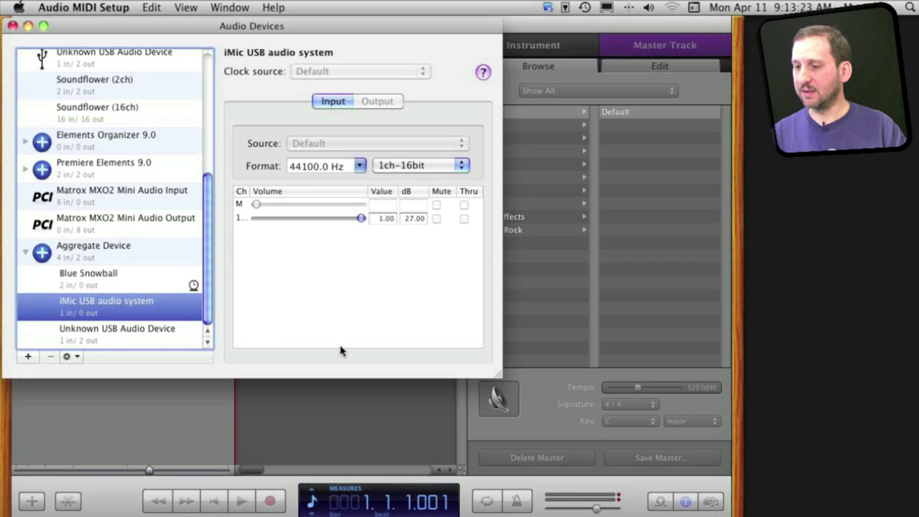
key("Down")
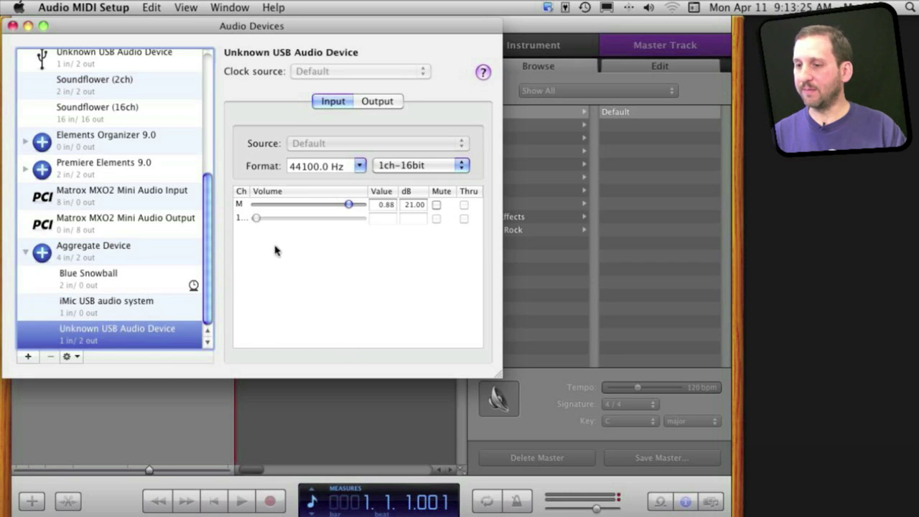
left_click(359, 167)
left_click(350, 199)
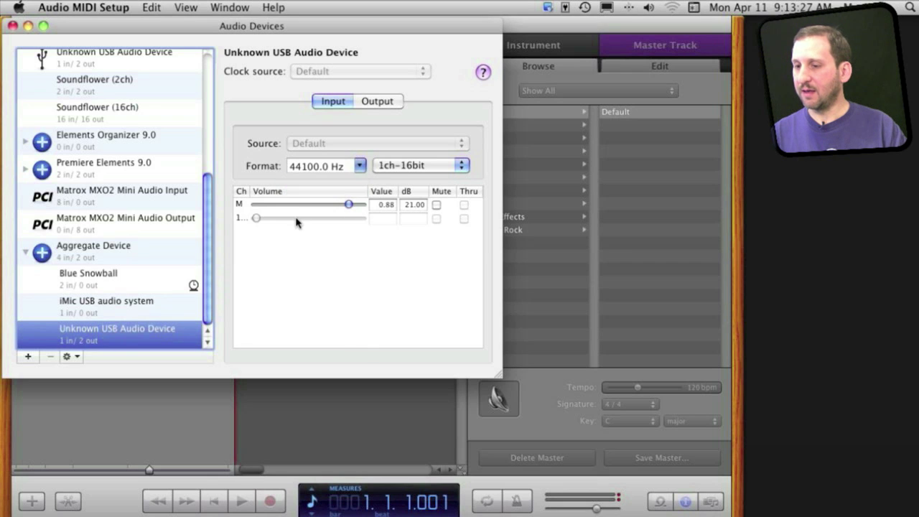
left_click(140, 302)
left_click(122, 281)
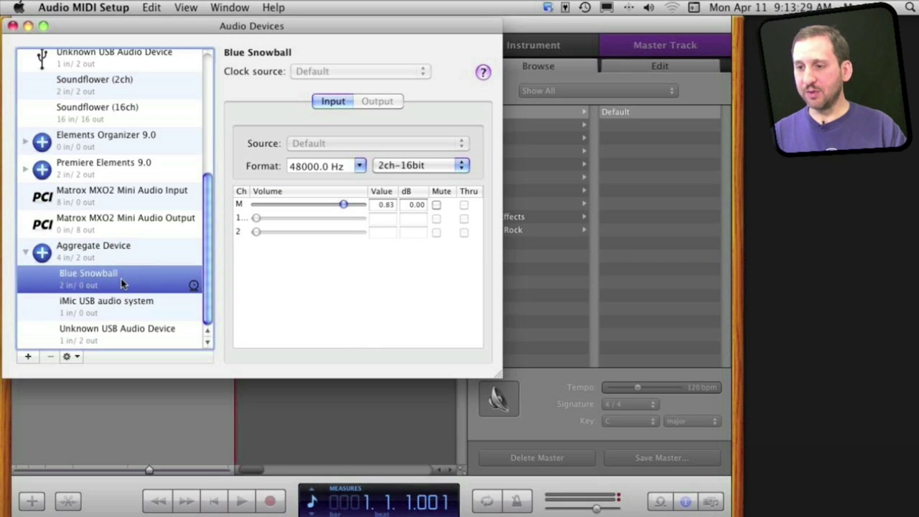
left_click(94, 251)
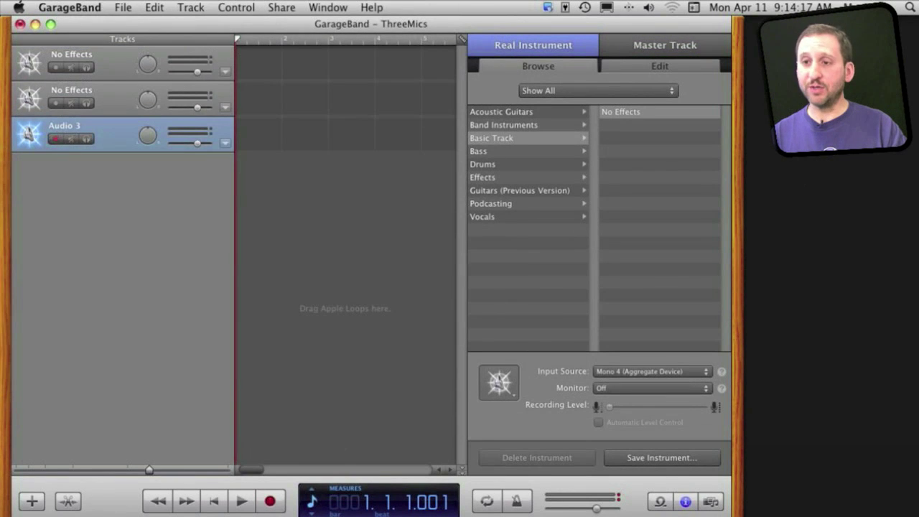
Set GarageBand's Audio Input to System Setting, accept the driver change and dismiss the alert
left_click(70, 7)
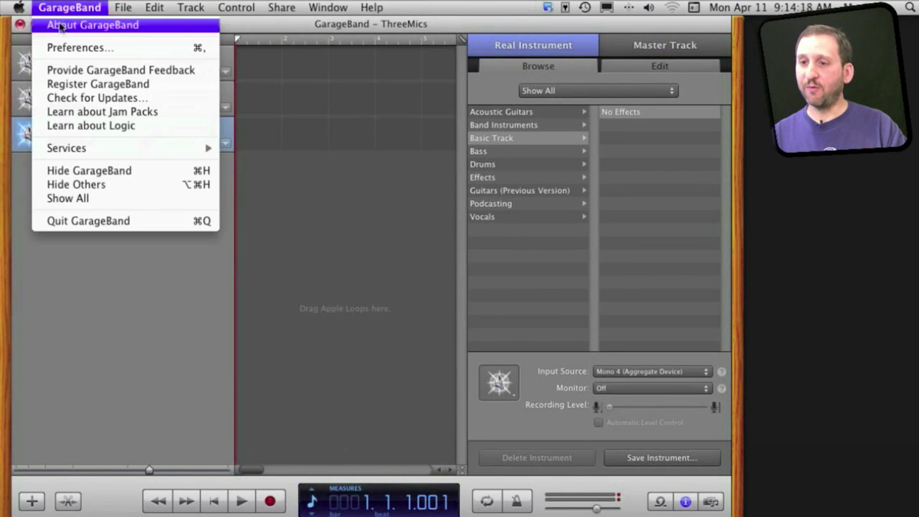
left_click(68, 48)
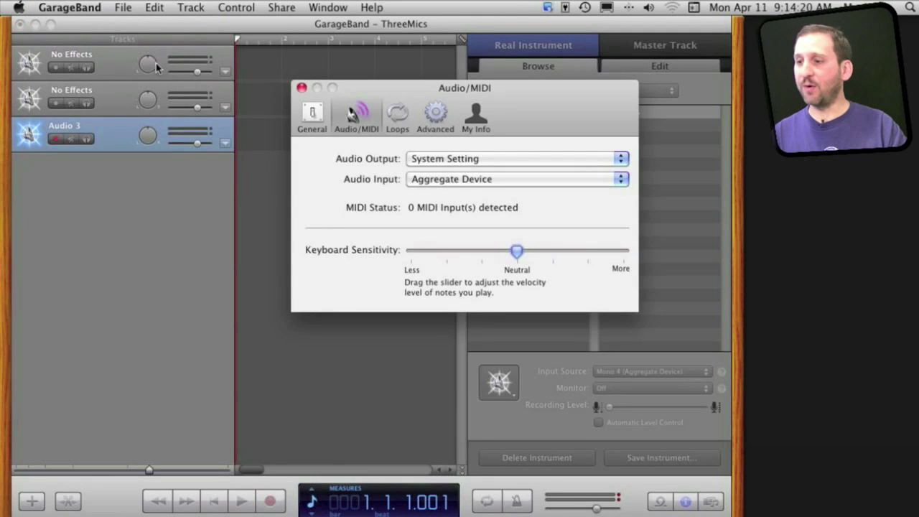
left_click(430, 175)
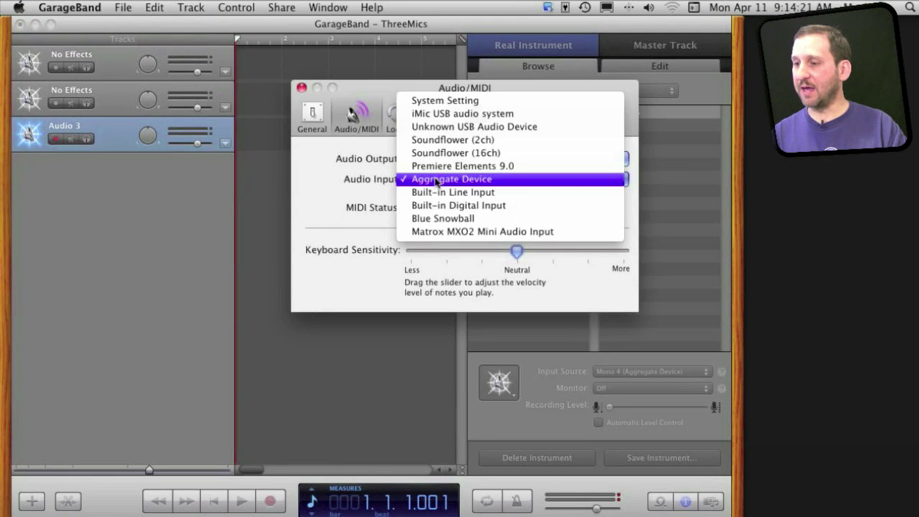
left_click(441, 101)
left_click(571, 210)
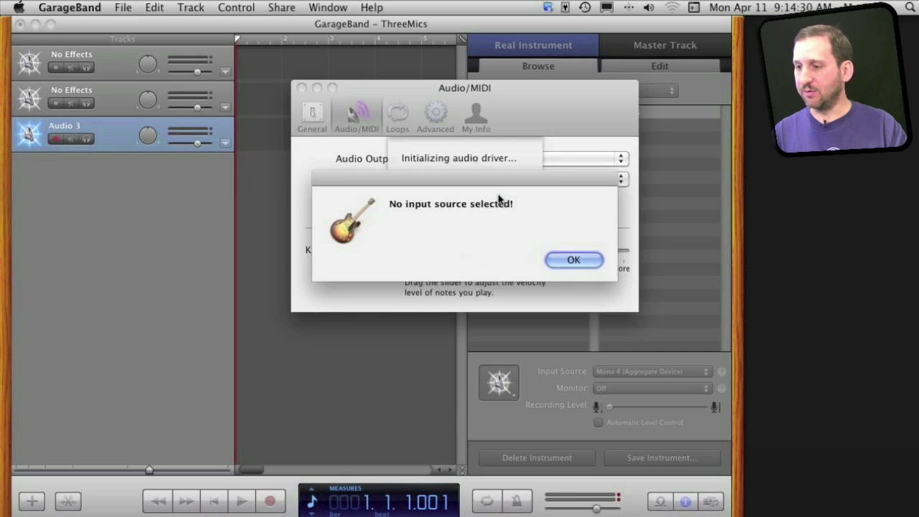
left_click(572, 260)
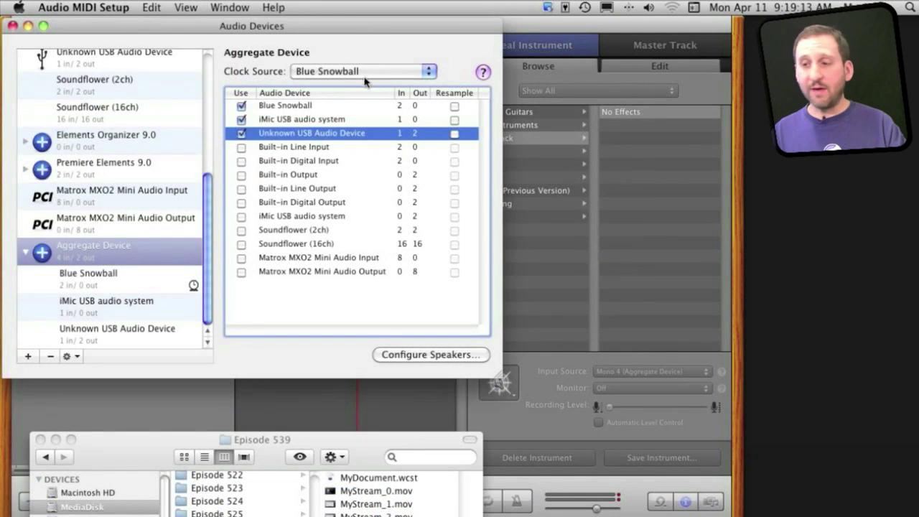
Check the Blue Snowball, iMic and Unknown USB Audio Device settings, then return to the ThreeMics project
left_click(94, 286)
left_click(98, 304)
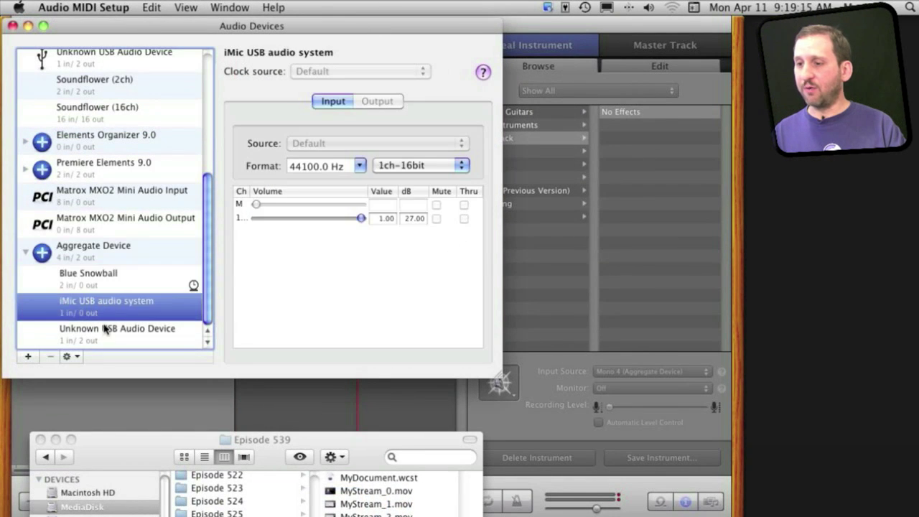
left_click(105, 331)
left_click(94, 252)
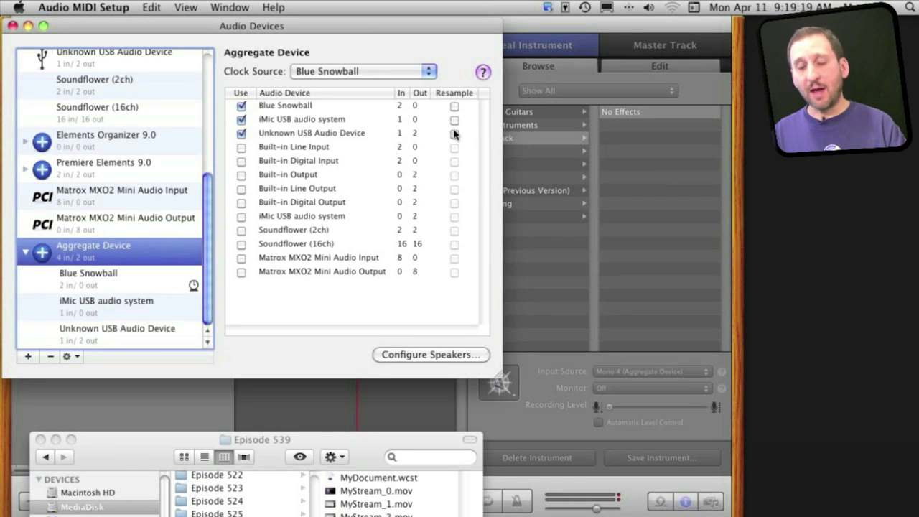
left_click(504, 46)
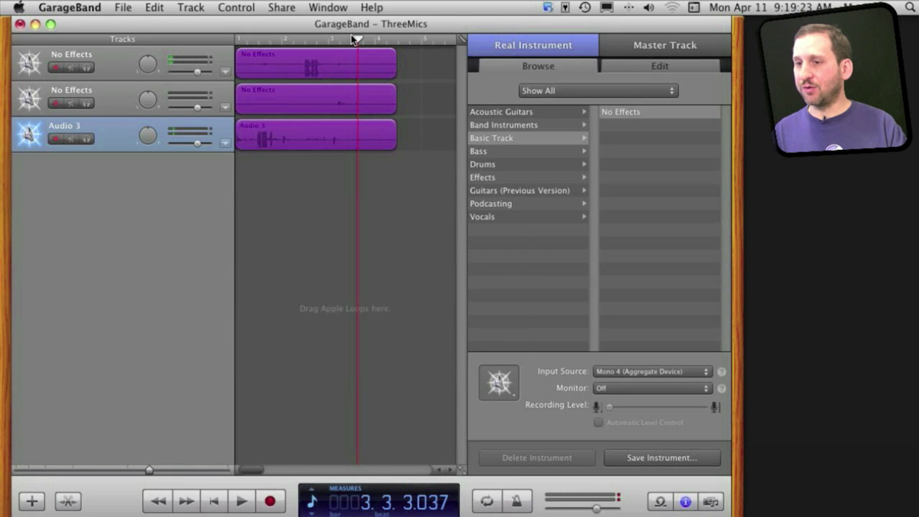